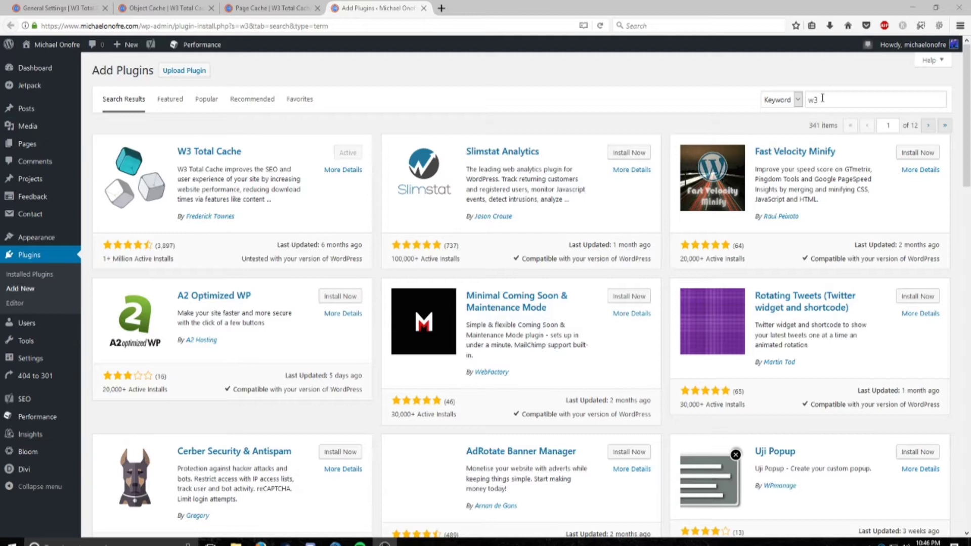
Switch from the plugin search to the W3 Total Cache General Settings page and inspect the Page Cache Method choices
left_click(822, 98)
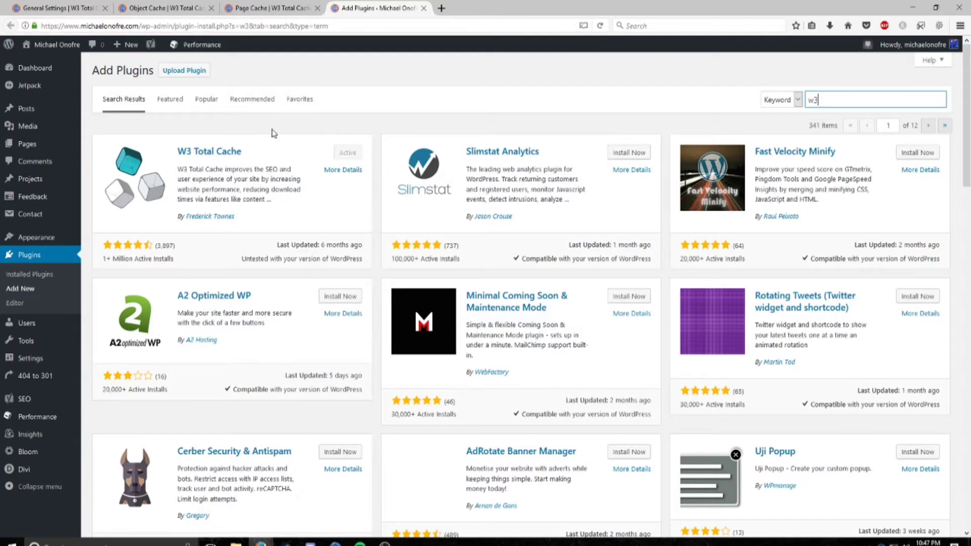
left_click(64, 7)
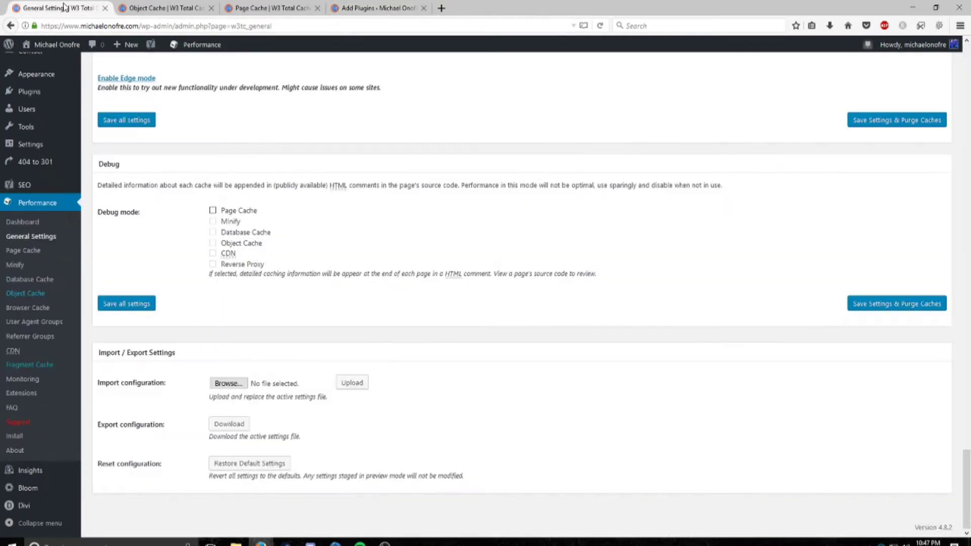
scroll(309, 124, "up", 5)
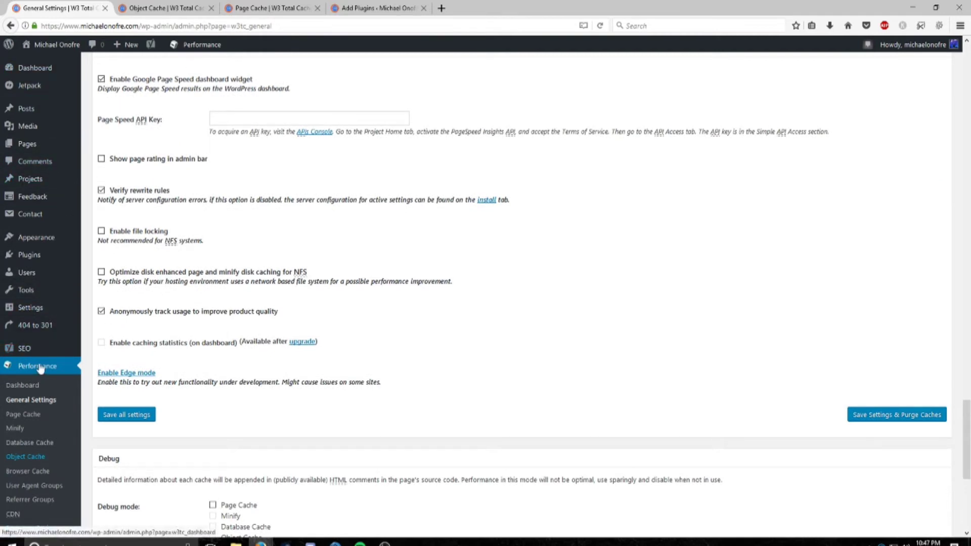
mouse_move(190, 47)
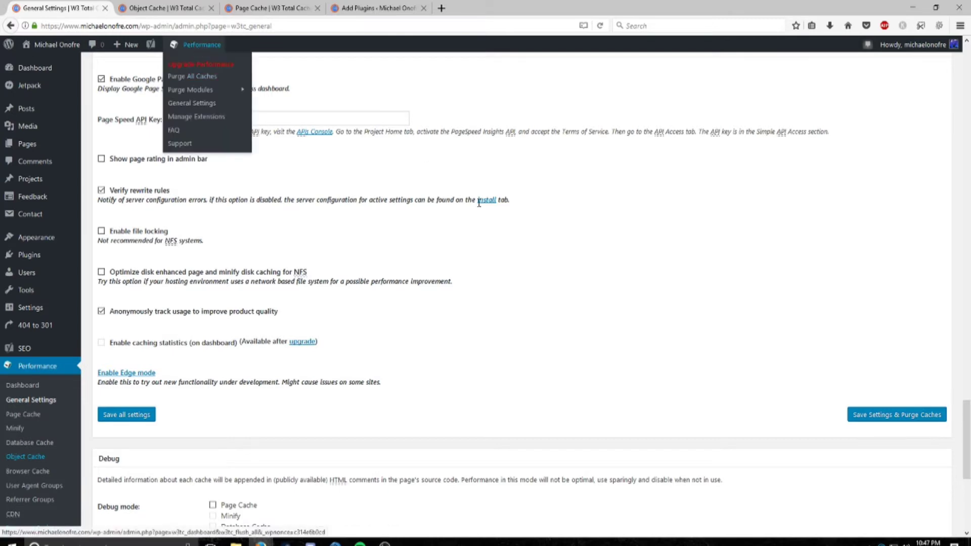
scroll(232, 244, "up", 10)
scroll(235, 243, "up", 15)
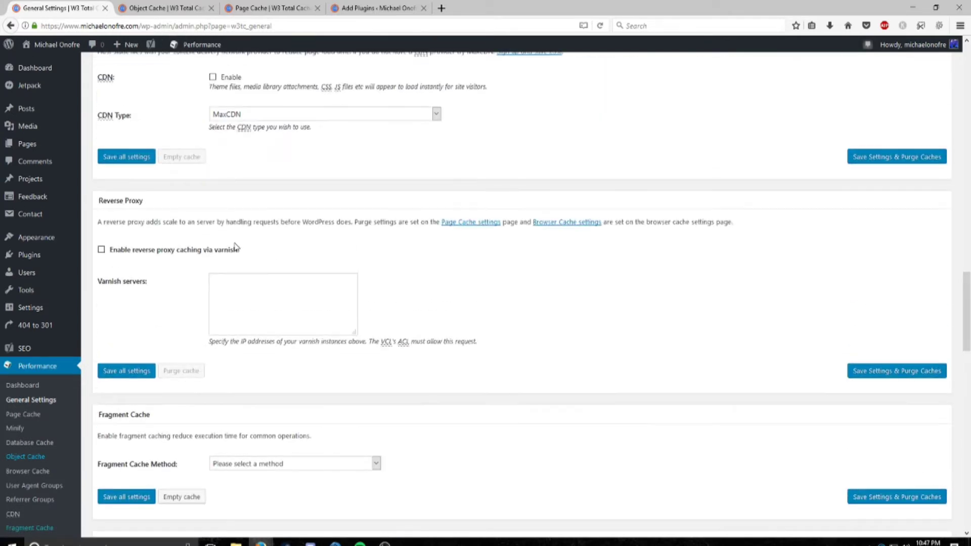
scroll(239, 249, "up", 10)
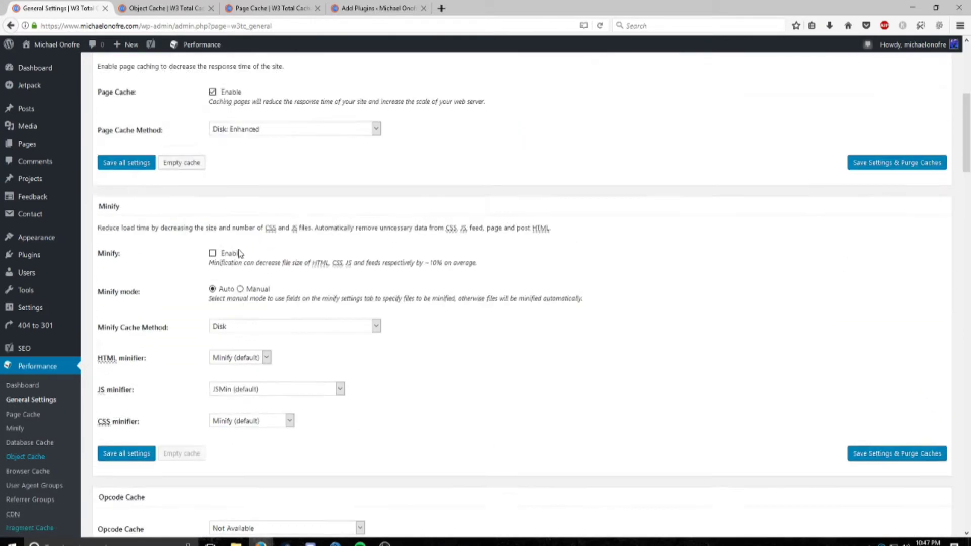
scroll(201, 213, "down", 3)
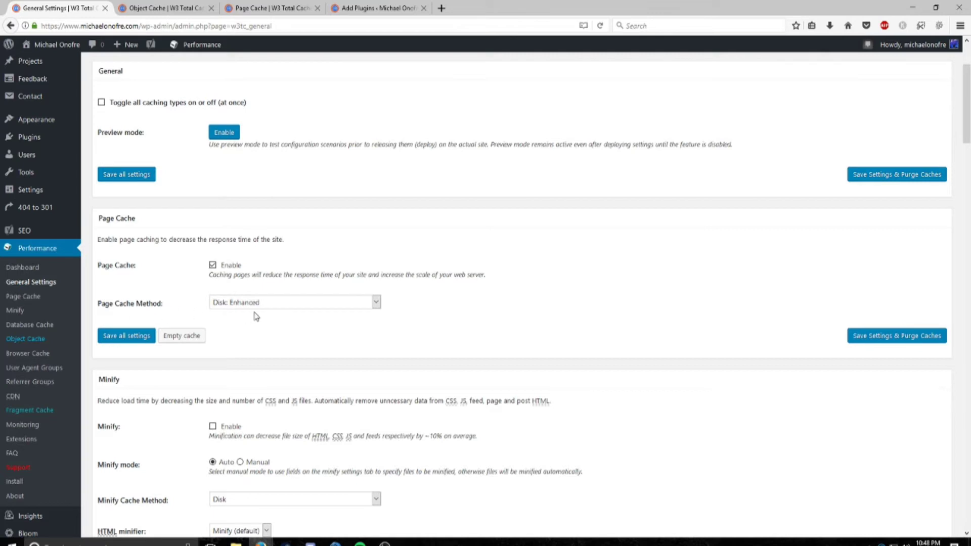
left_click(346, 303)
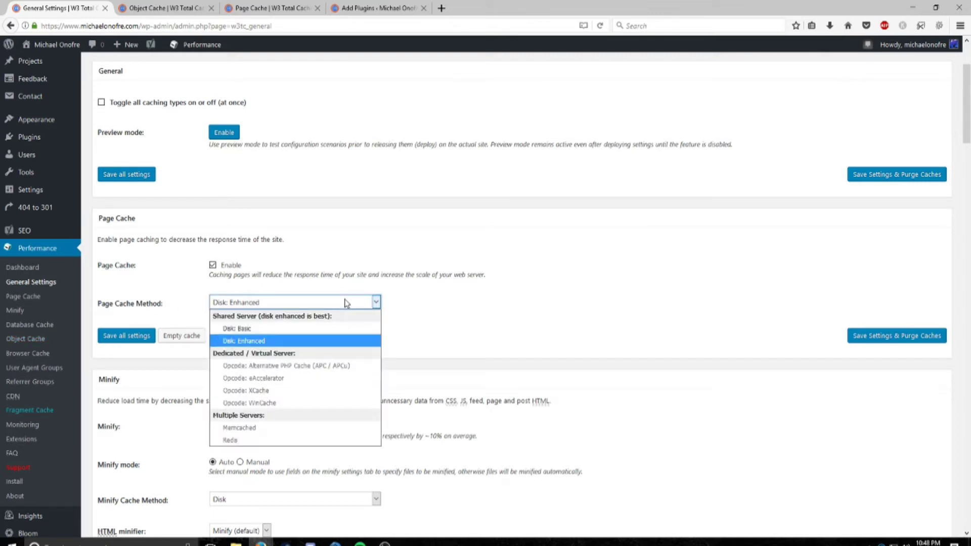
left_click(345, 303)
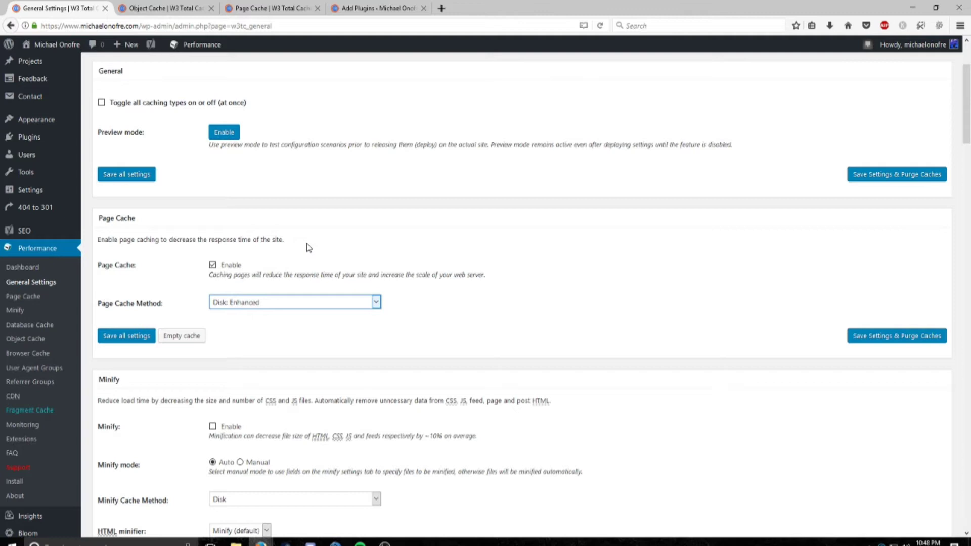
Examine the General Settings sections for Minify, Opcode, Database, Object and Browser Cache, CDN, Reverse Proxy, Fragment Cache and Monitoring
scroll(308, 247, "down", 6)
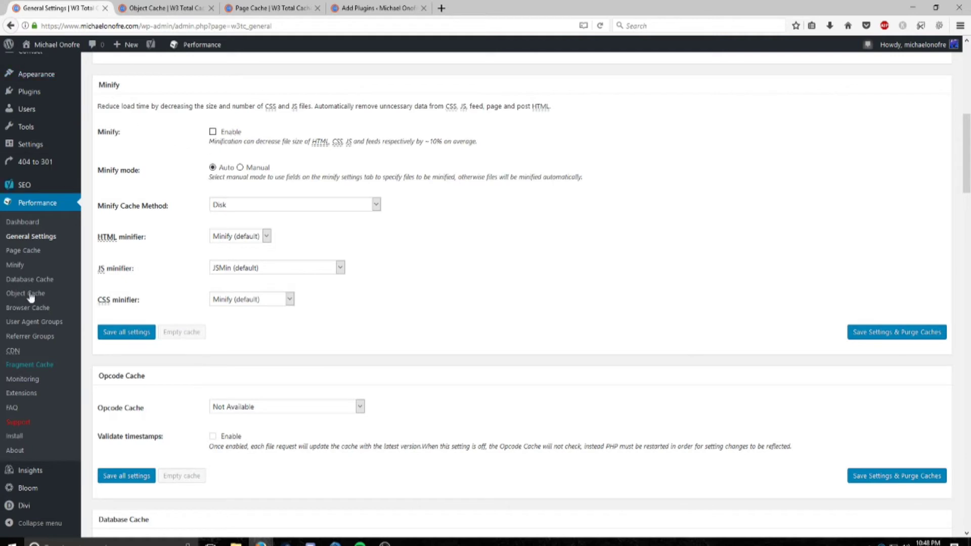
mouse_move(49, 505)
scroll(319, 192, "down", 5)
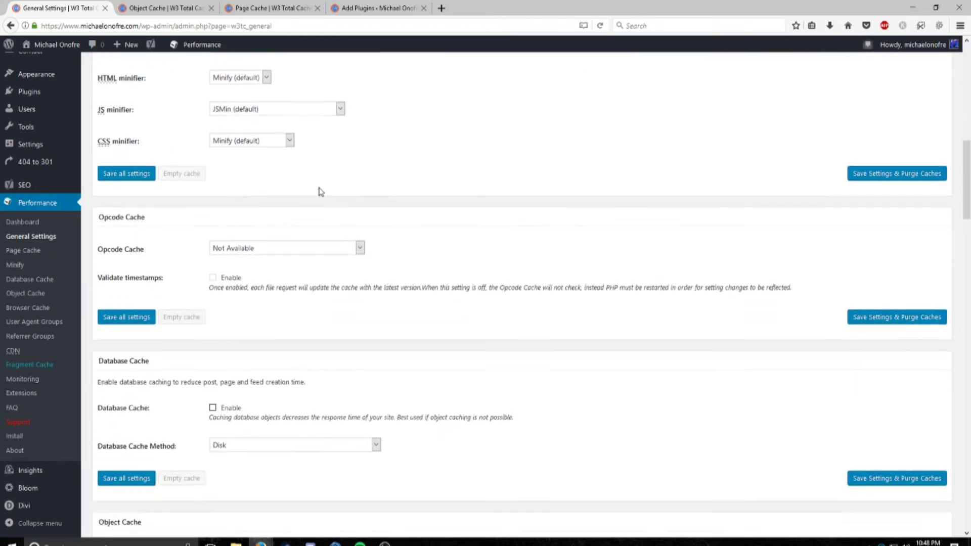
scroll(238, 163, "down", 8)
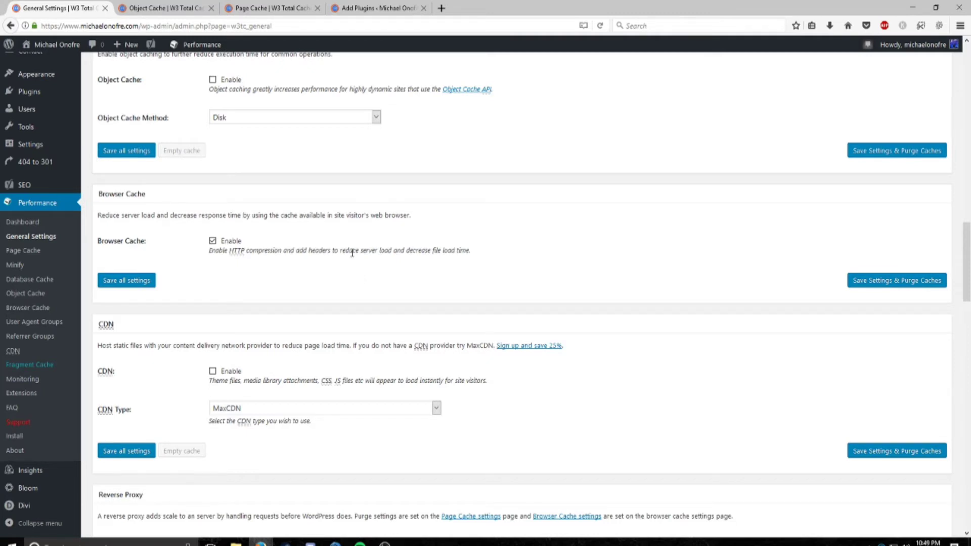
scroll(352, 252, "down", 8)
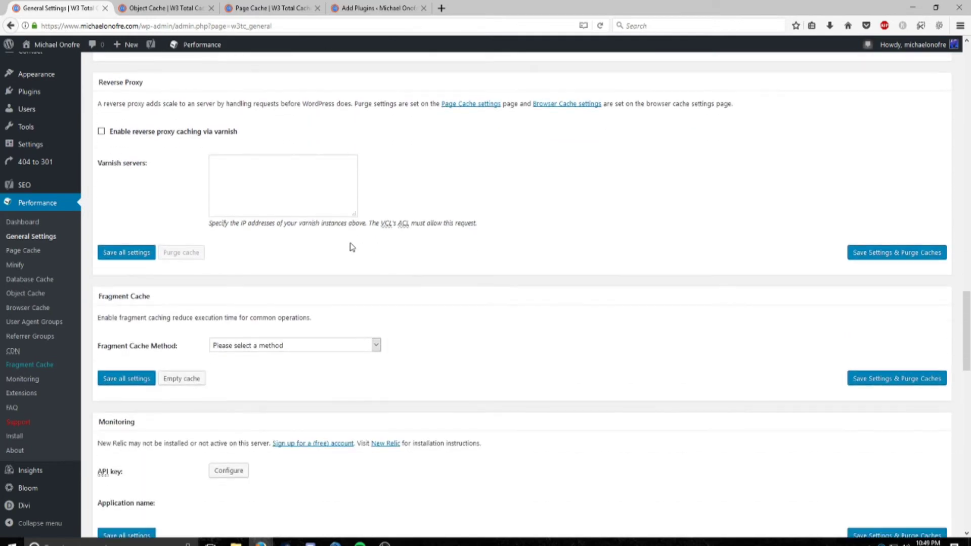
scroll(340, 241, "up", 5)
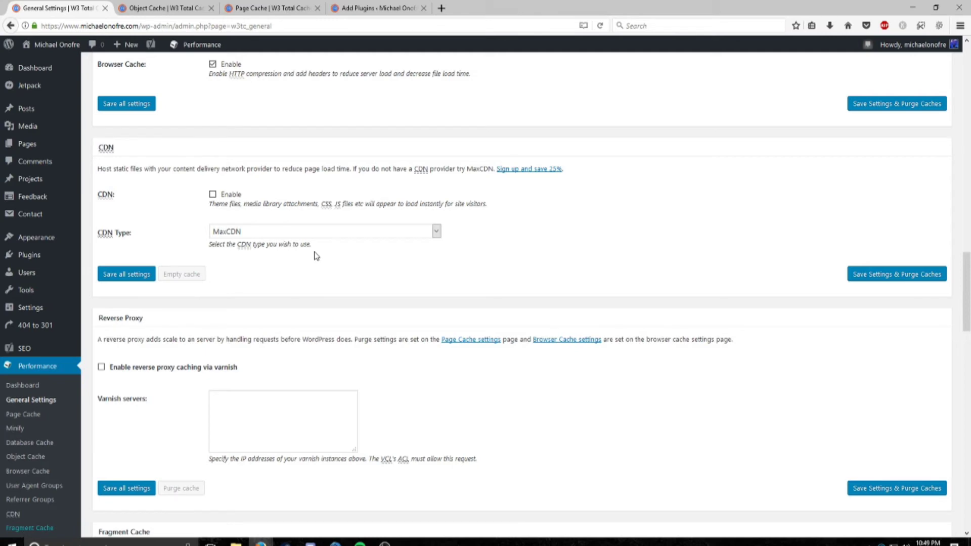
scroll(386, 256, "down", 5)
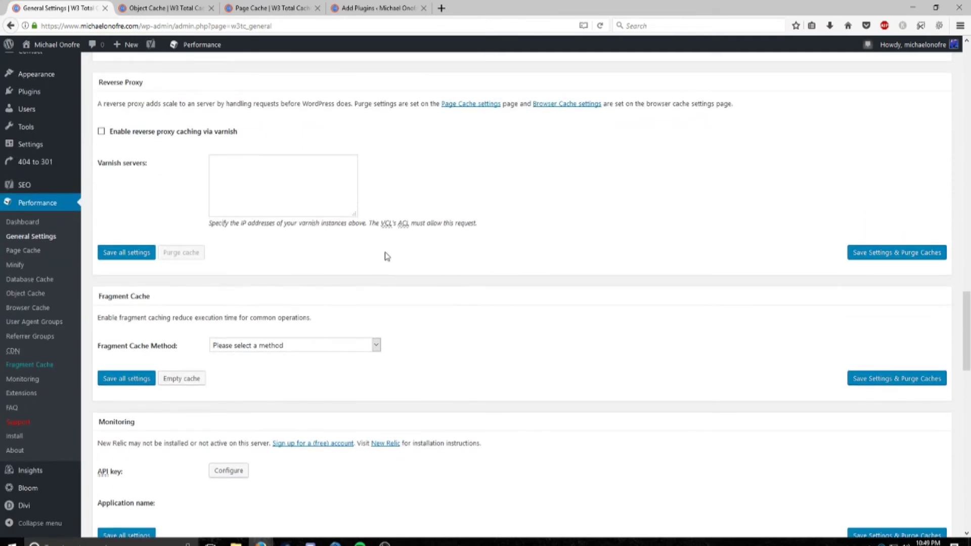
scroll(382, 253, "down", 6)
scroll(351, 238, "up", 15)
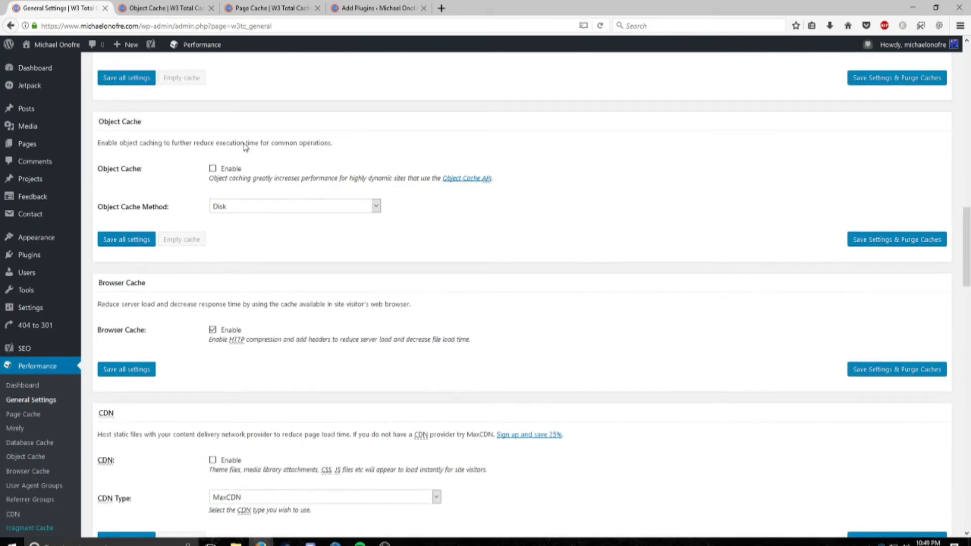
scroll(246, 147, "up", 5)
Switch to the Page Cache settings page and review its General caching options
left_click(271, 8)
scroll(285, 118, "up", 10)
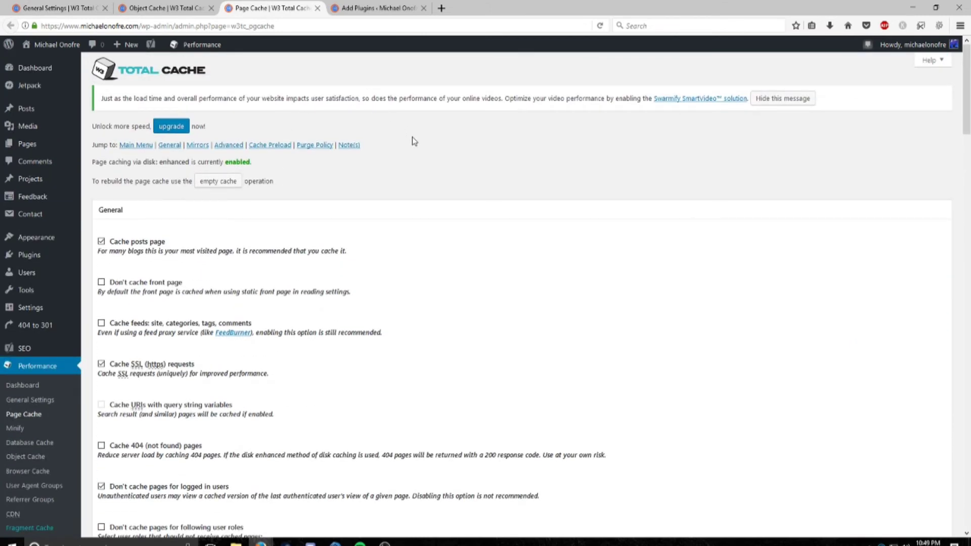
scroll(411, 147, "down", 2)
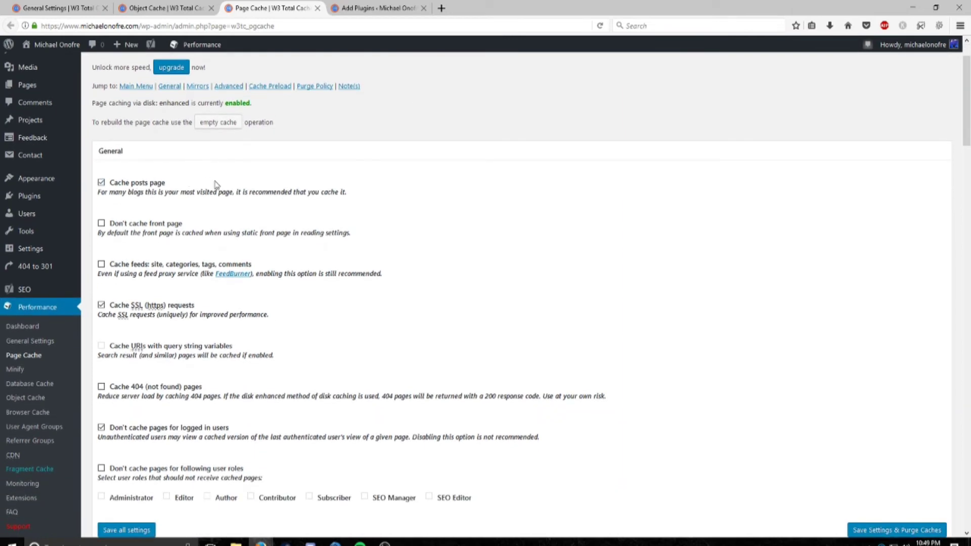
scroll(182, 248, "down", 2)
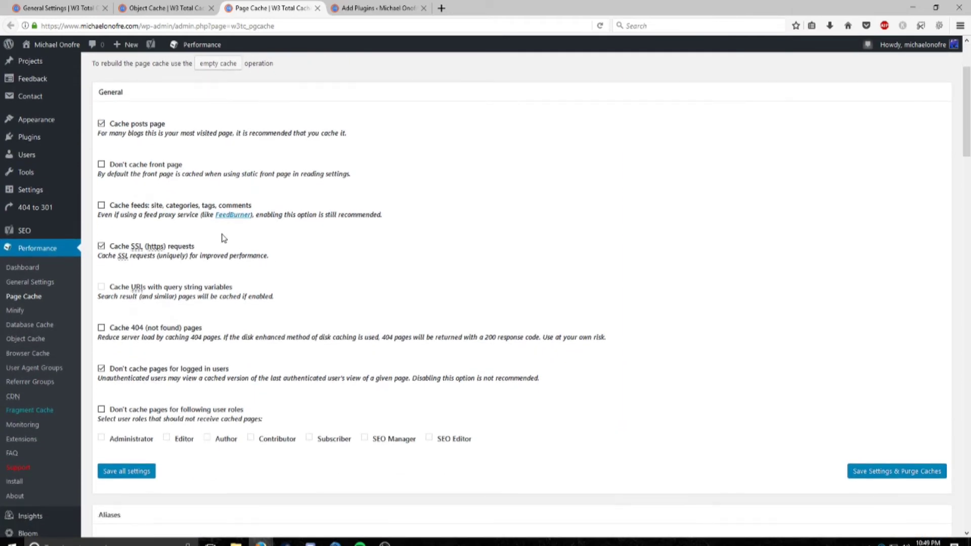
scroll(245, 242, "down", 2)
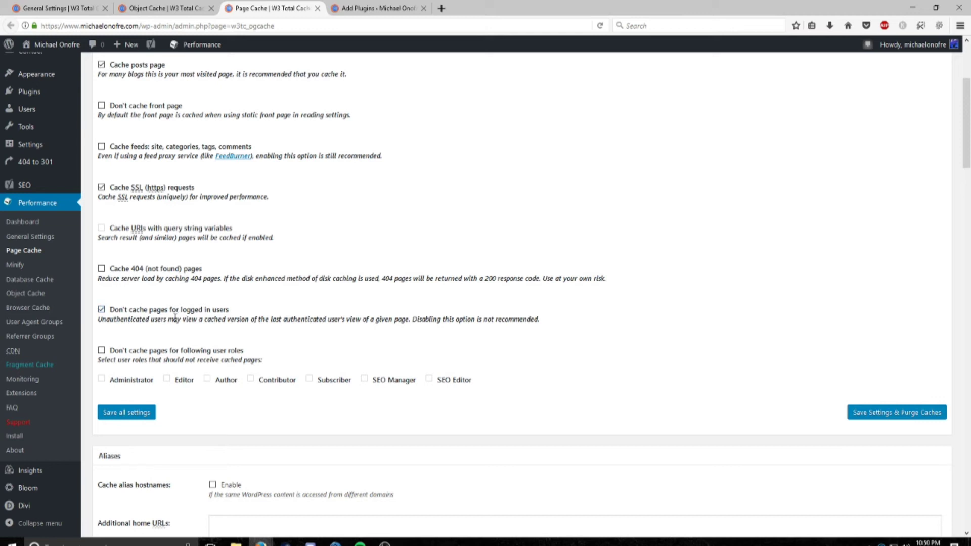
Examine the Aliases, Cache Preload, Purge Policy and Advanced sections of the Page Cache settings
scroll(175, 318, "down", 3)
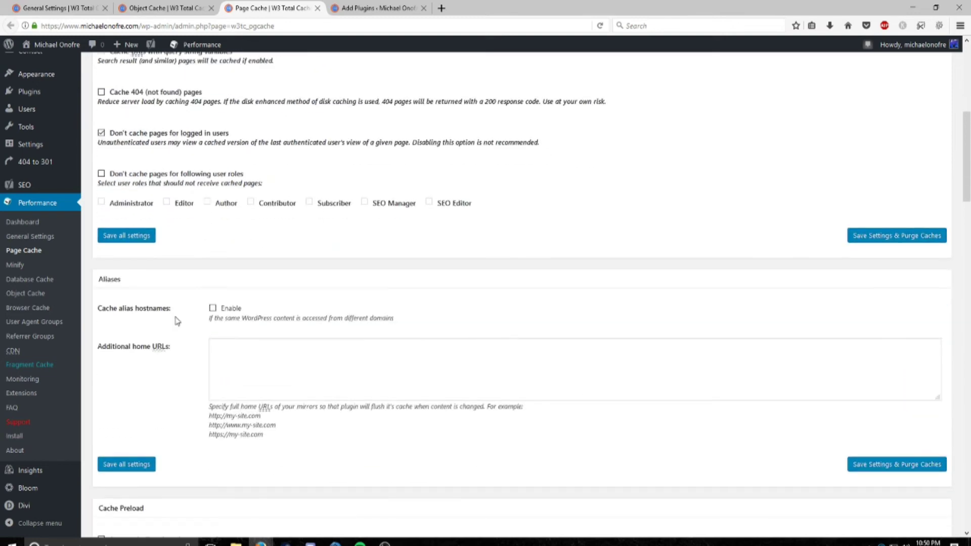
scroll(180, 319, "down", 7)
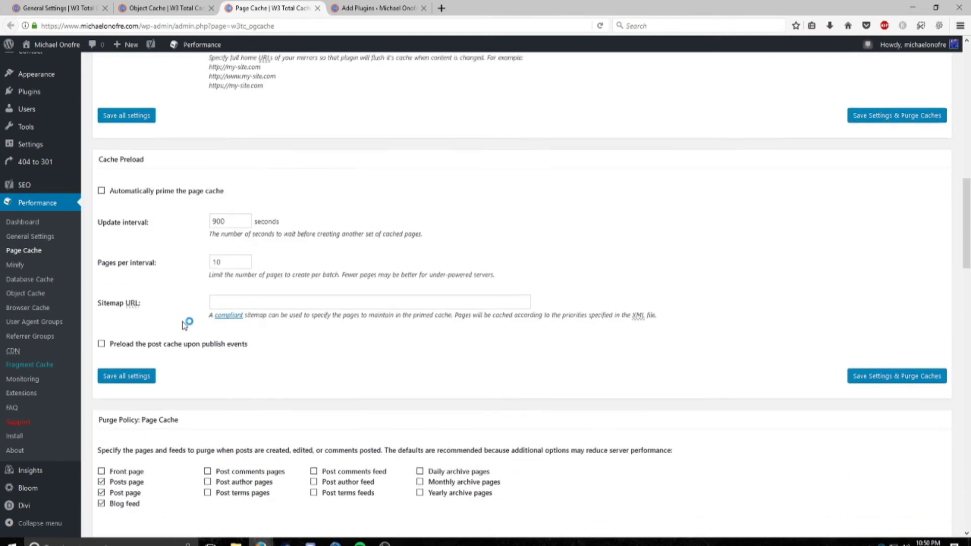
scroll(193, 314, "down", 4)
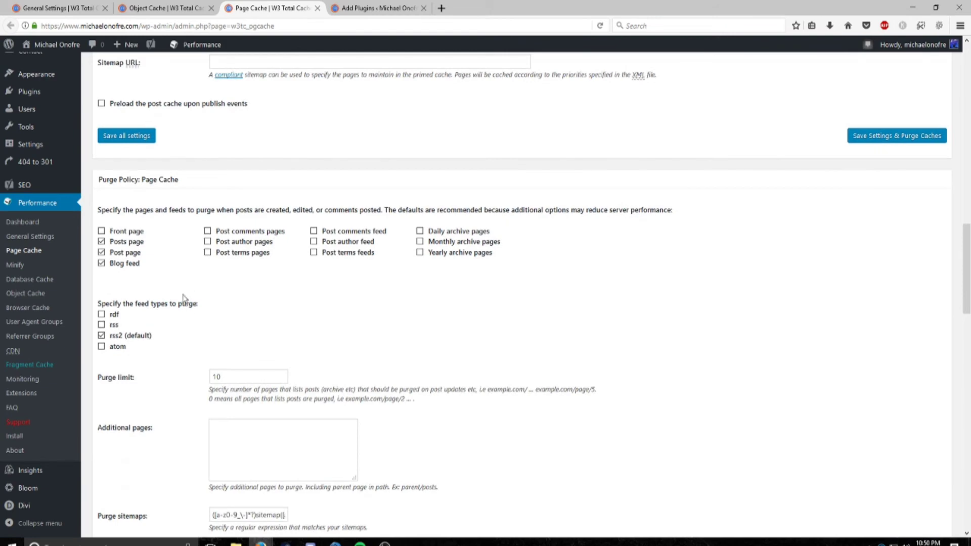
scroll(205, 257, "down", 4)
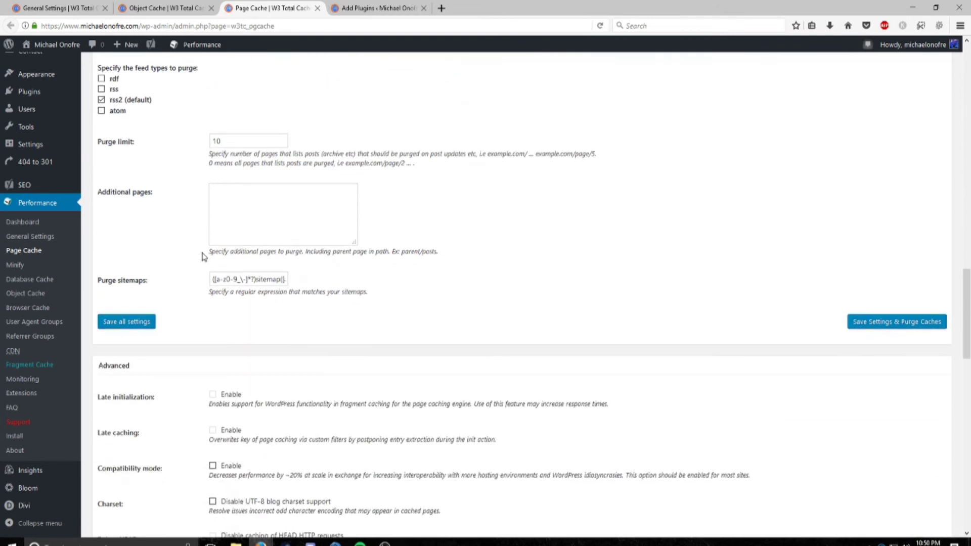
scroll(202, 254, "down", 7)
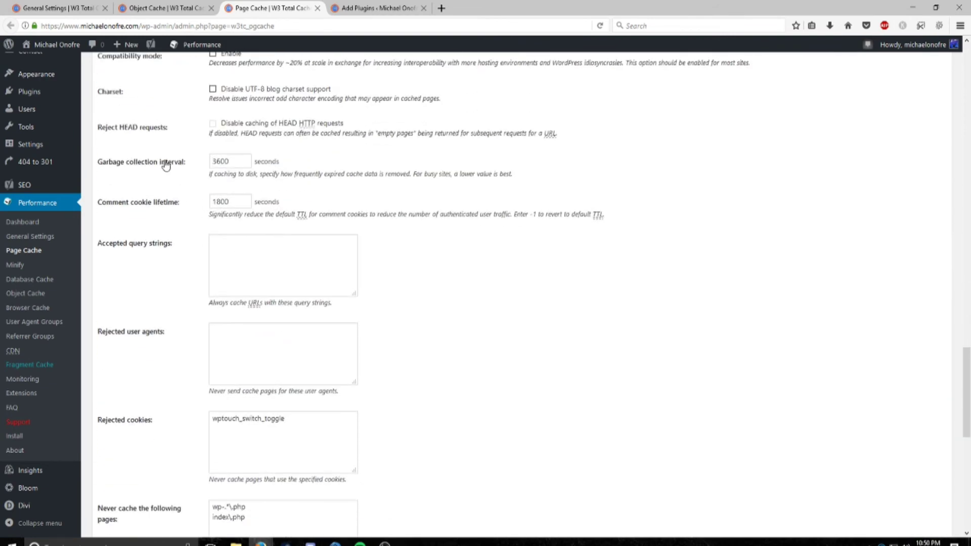
scroll(123, 174, "up", 4)
scroll(126, 181, "down", 9)
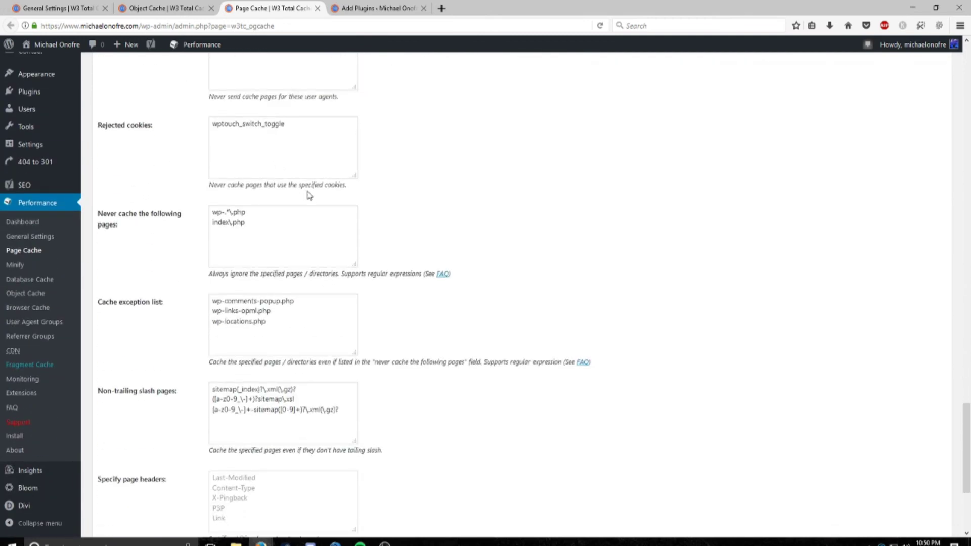
scroll(326, 196, "up", 8)
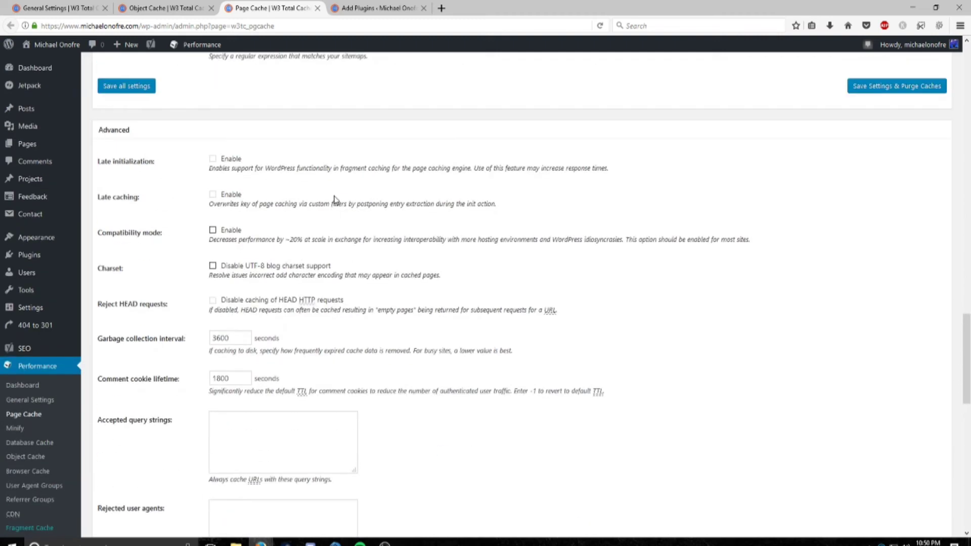
scroll(332, 205, "down", 7)
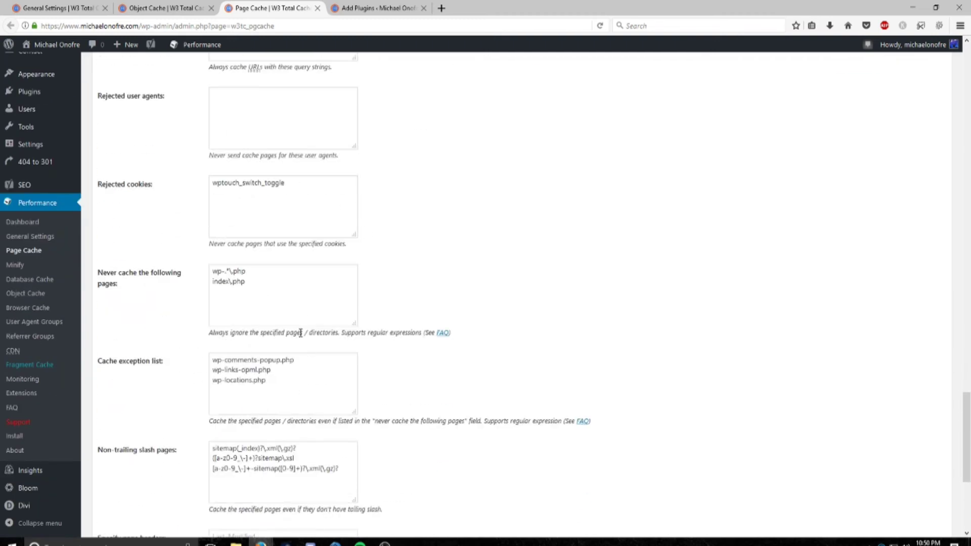
scroll(302, 354, "down", 5)
scroll(258, 311, "up", 14)
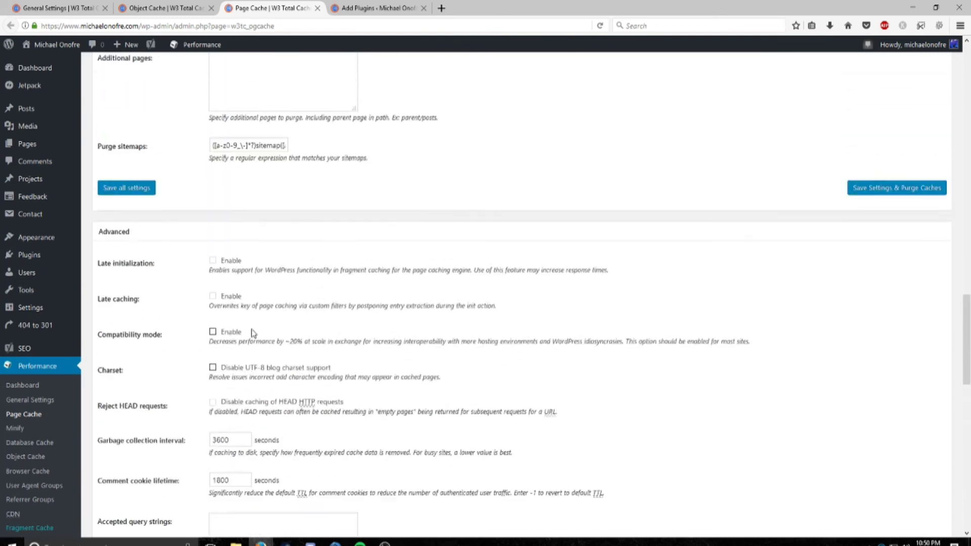
scroll(258, 336, "up", 15)
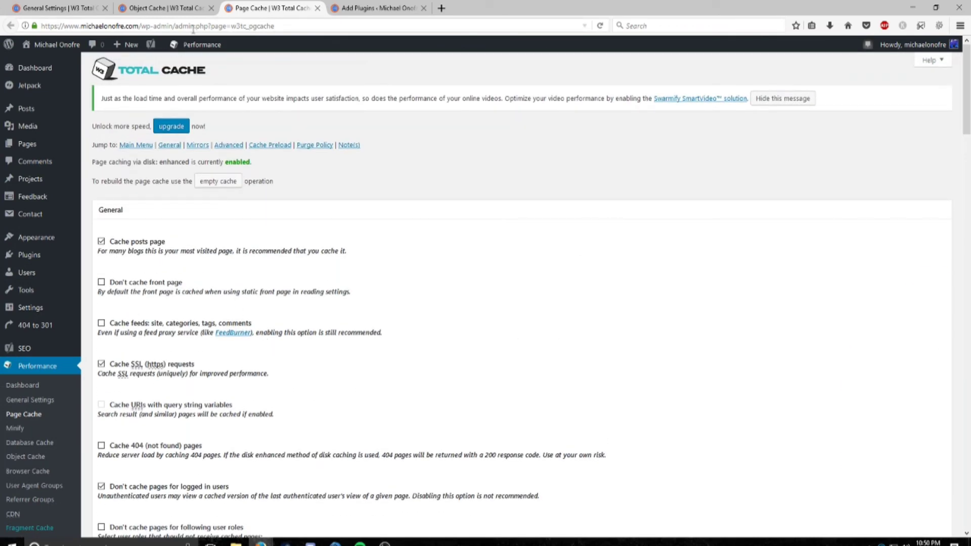
Switch to the Object Cache settings page and review its Advanced options
left_click(159, 6)
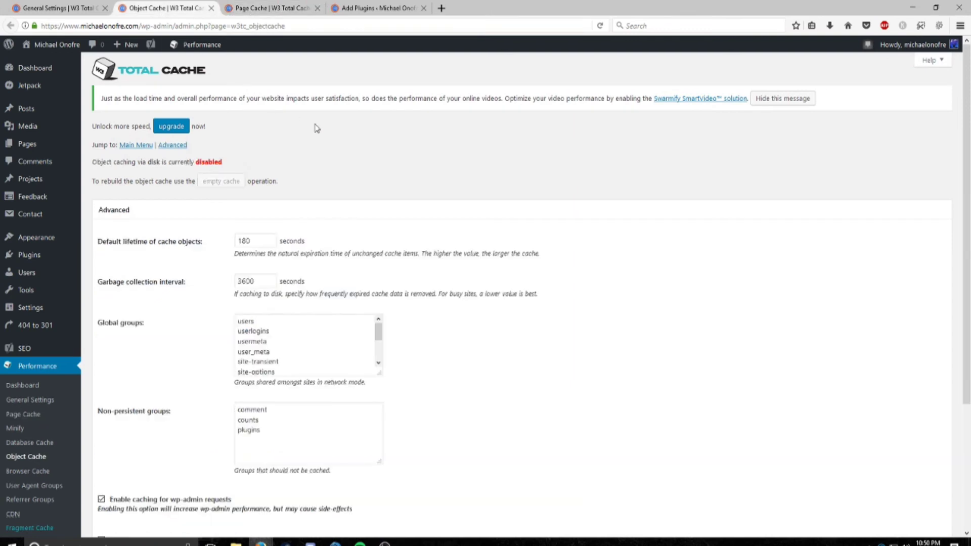
scroll(412, 182, "down", 5)
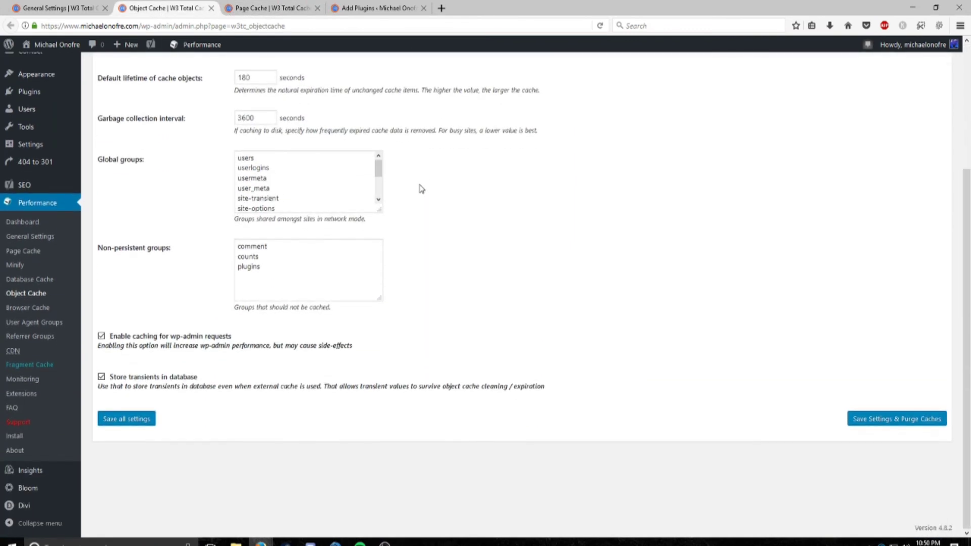
scroll(422, 189, "up", 5)
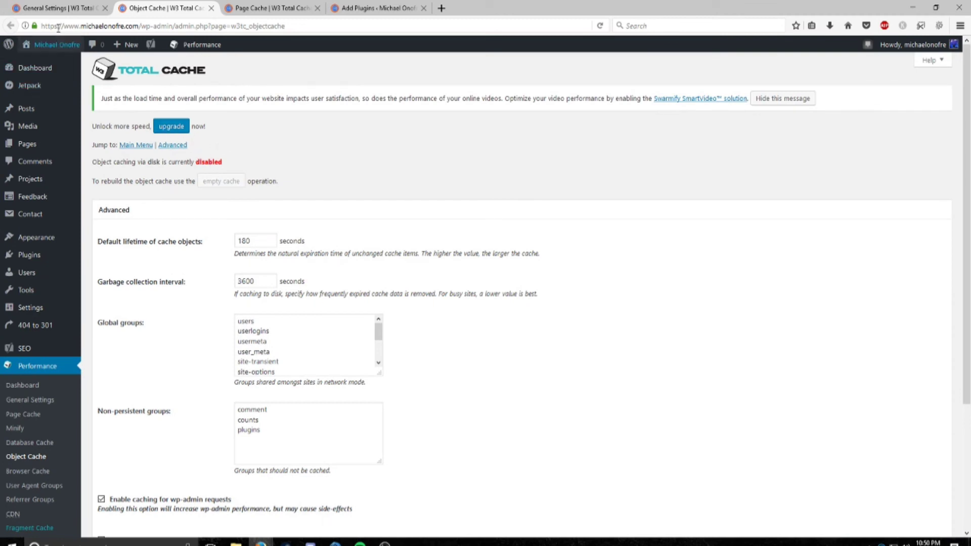
Return to the General Settings page and view the Page Cache and Minify sections
mouse_move(66, 44)
left_click(44, 7)
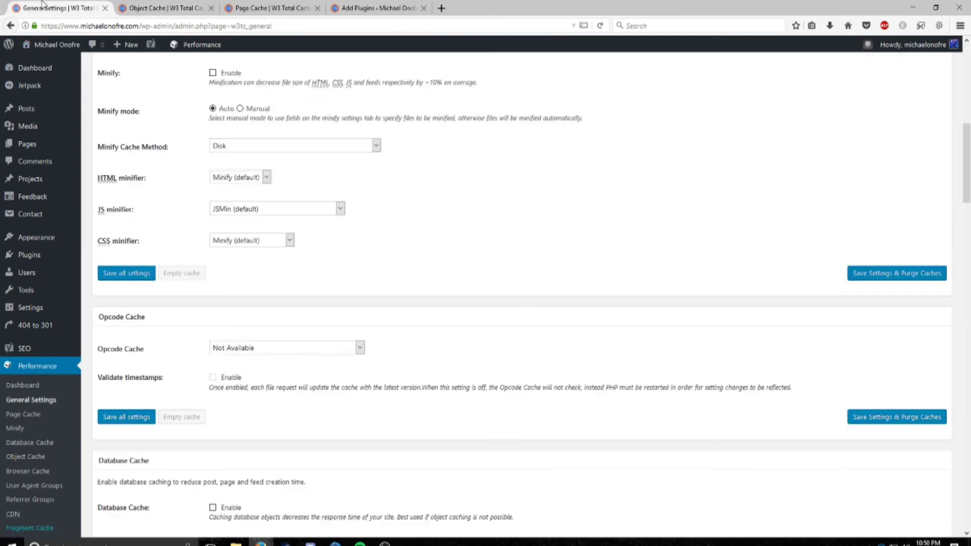
scroll(363, 252, "up", 8)
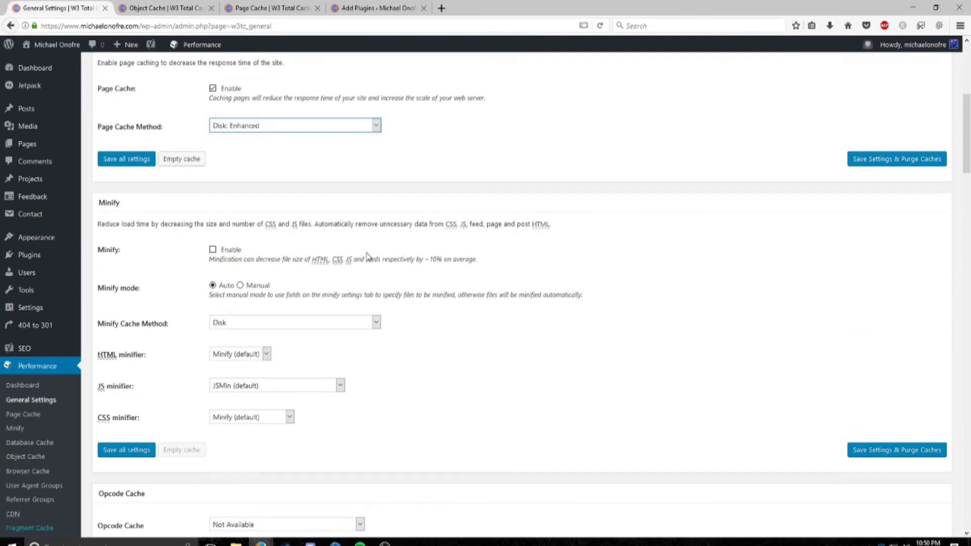
Examine the Opcode Cache, Database Cache, Object Cache, Browser Cache and CDN sections of the General Settings page, along with the Minify options
scroll(374, 264, "down", 10)
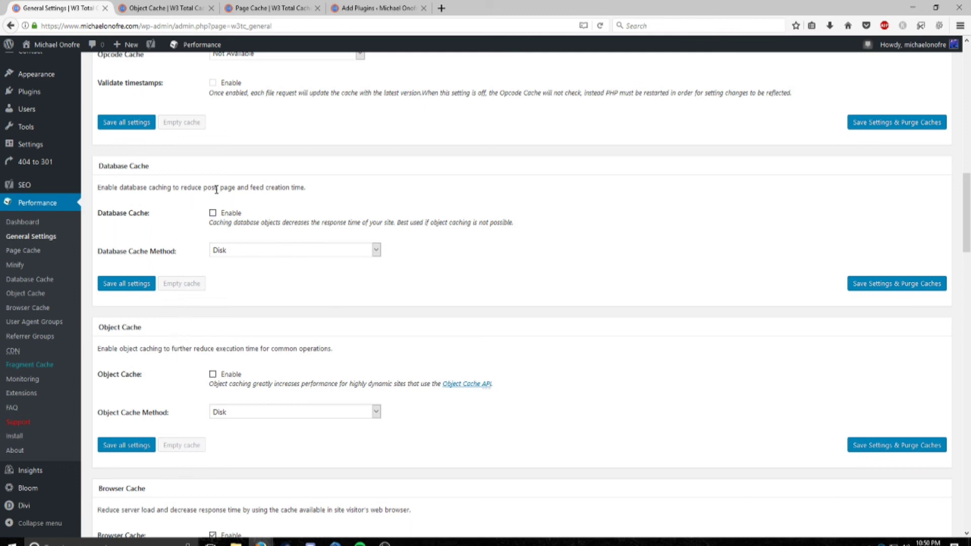
scroll(216, 190, "up", 3)
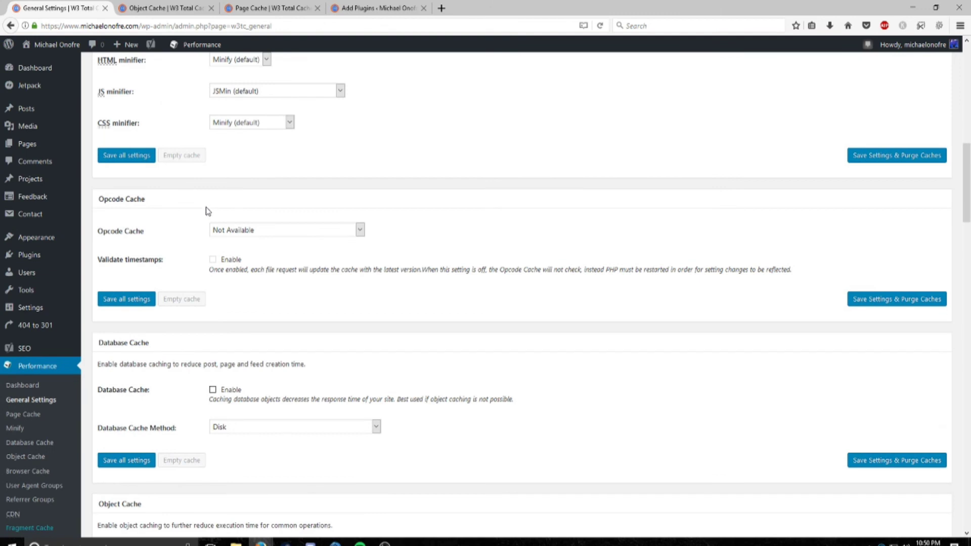
scroll(208, 213, "up", 10)
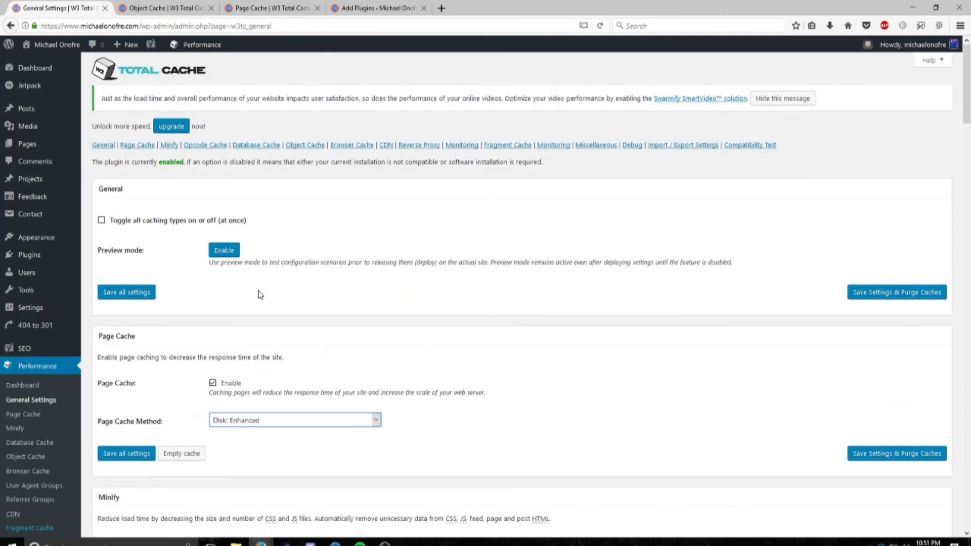
scroll(239, 334, "down", 8)
scroll(239, 334, "down", 12)
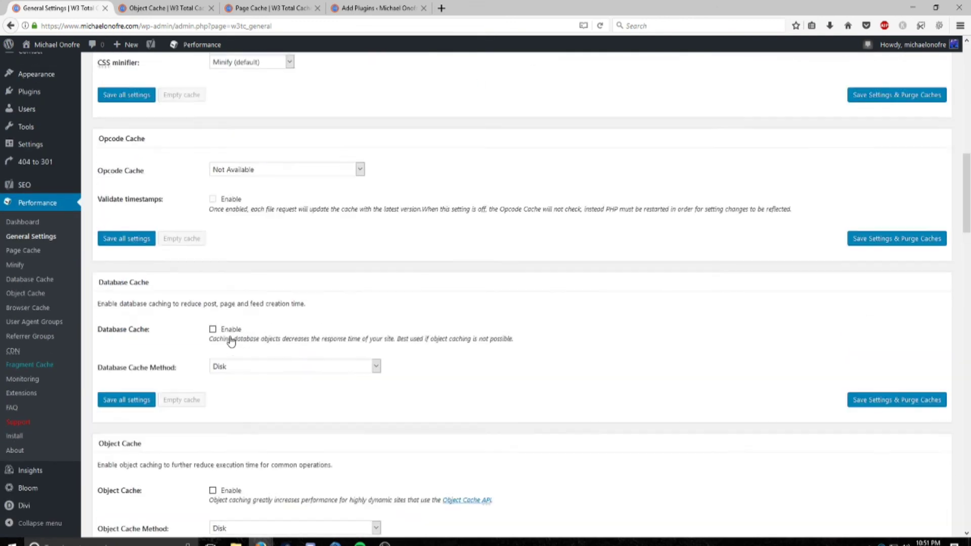
scroll(230, 333, "down", 2)
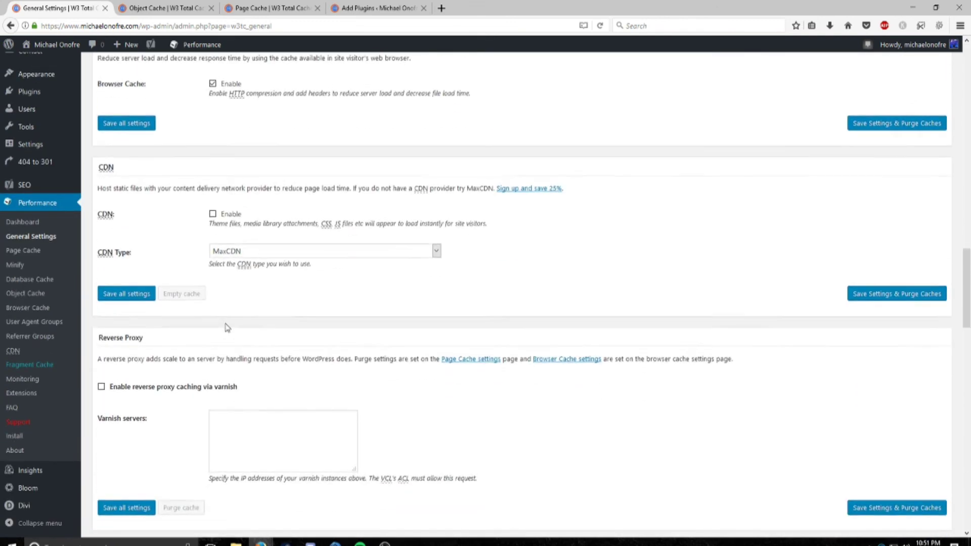
scroll(225, 328, "up", 4)
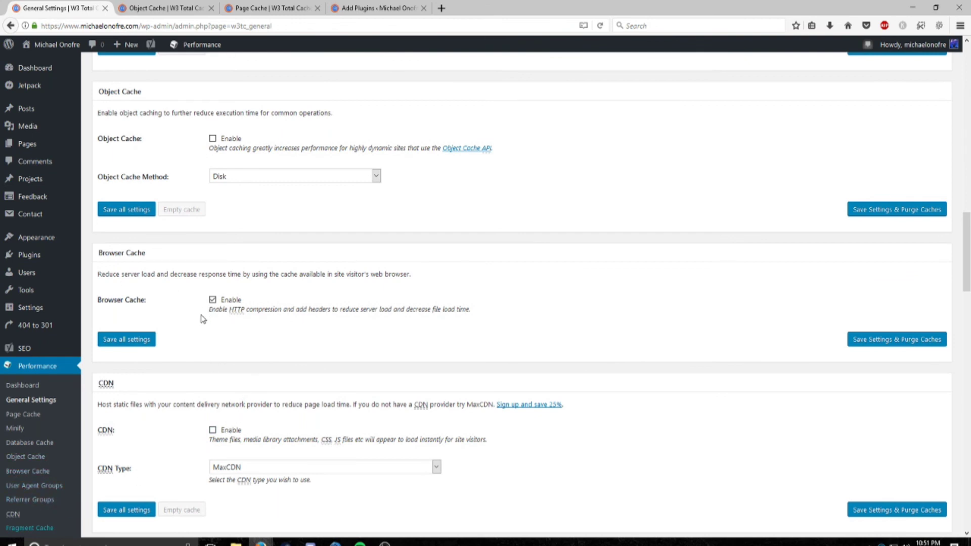
scroll(207, 315, "up", 5)
scroll(211, 316, "up", 5)
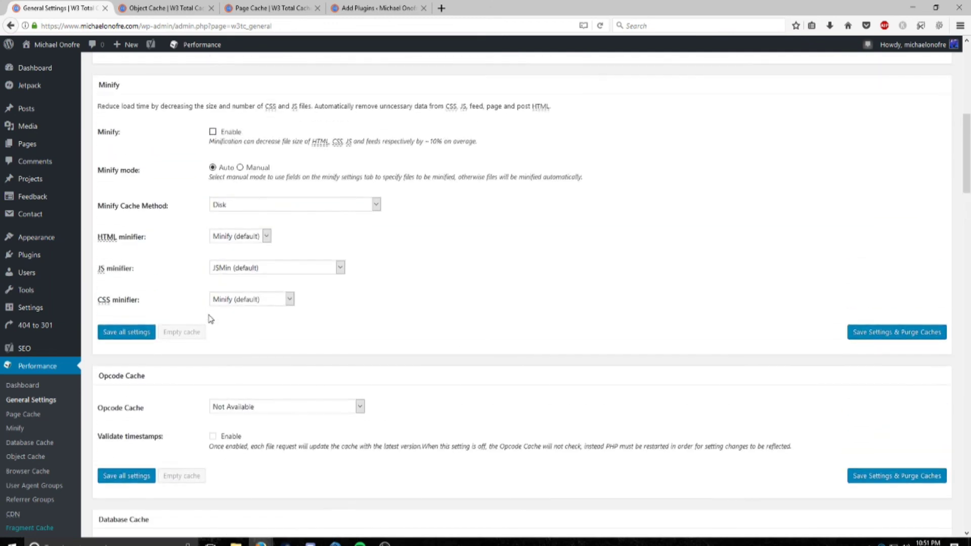